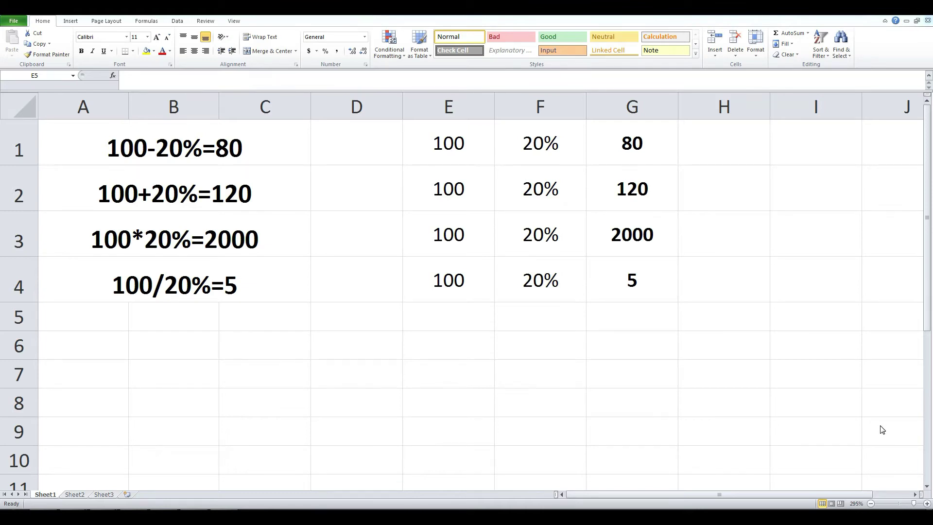
# Step: Switch to Sheet2 and widen column A to nearly three times its default width
pyautogui.click(73, 495)
pyautogui.scroll(11, 121, 100)
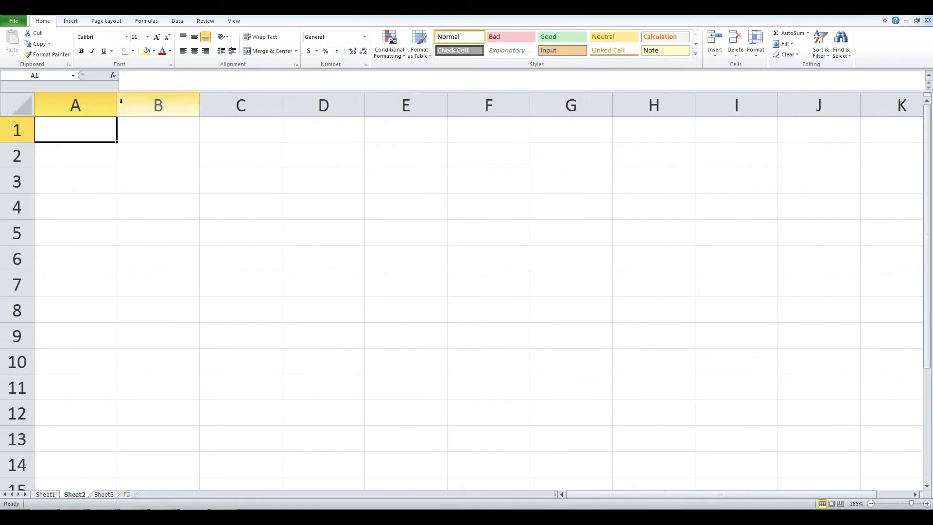
pyautogui.moveTo(117, 101); pyautogui.dragTo(262, 104)
# Step: Enter the expression labels 100-20%= in cell A1 and 100+20%= in cell A2
pyautogui.click(187, 127)
pyautogui.write('100')
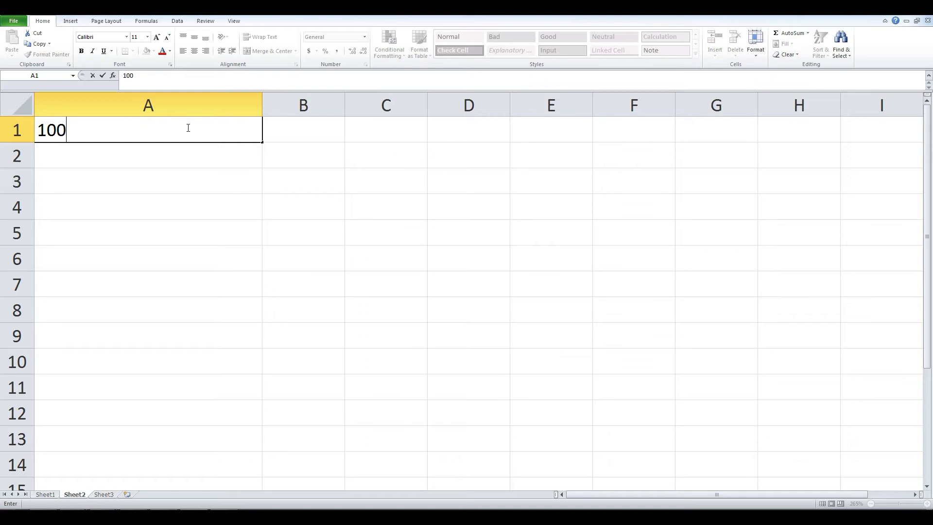
pyautogui.write('-20%=')
pyautogui.press('Return')
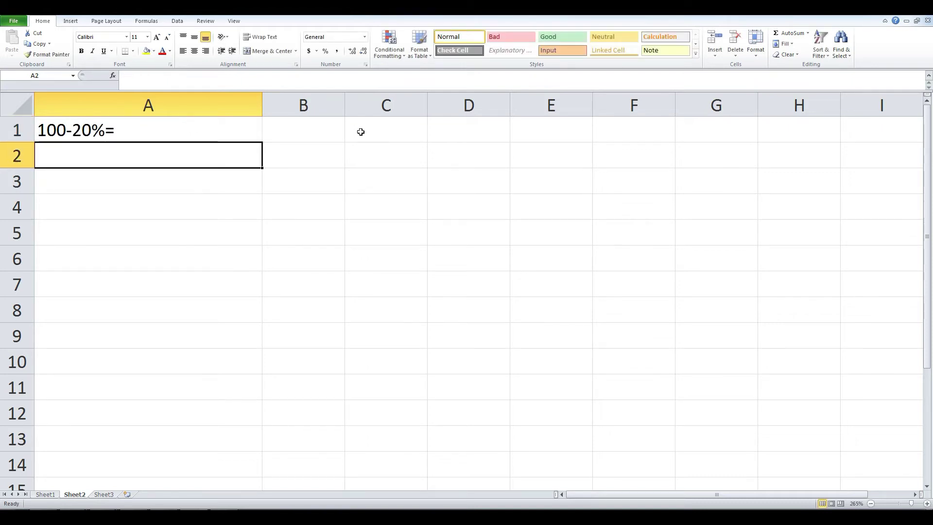
pyautogui.click(307, 130)
pyautogui.click(174, 160)
pyautogui.write('1')
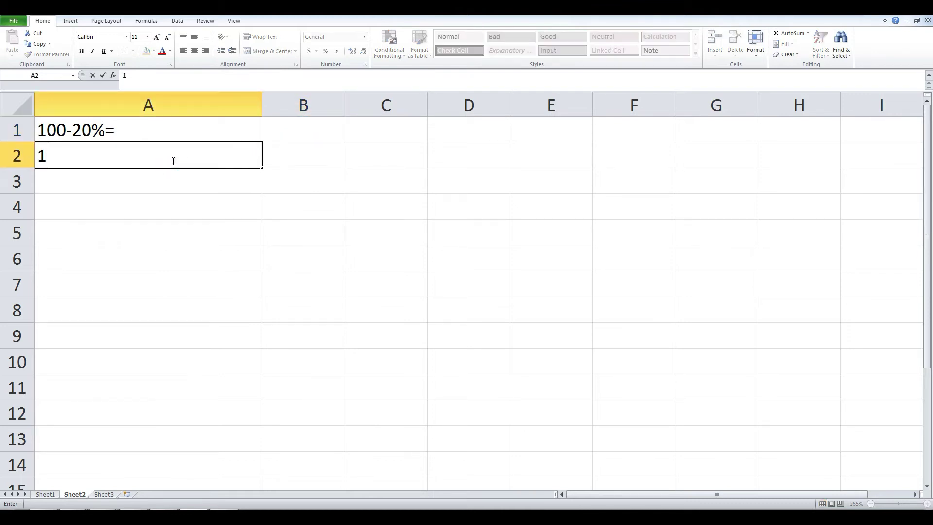
pyautogui.write('00+20%=')
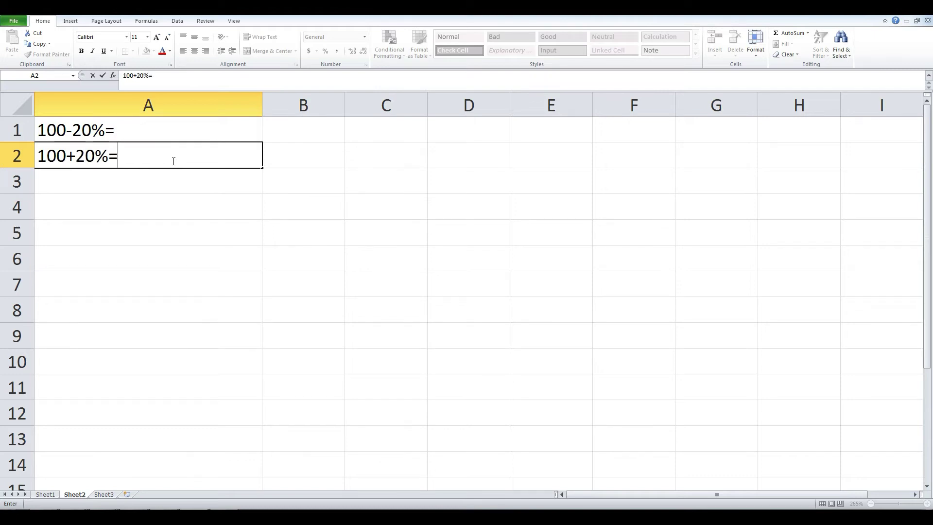
pyautogui.press('Return')
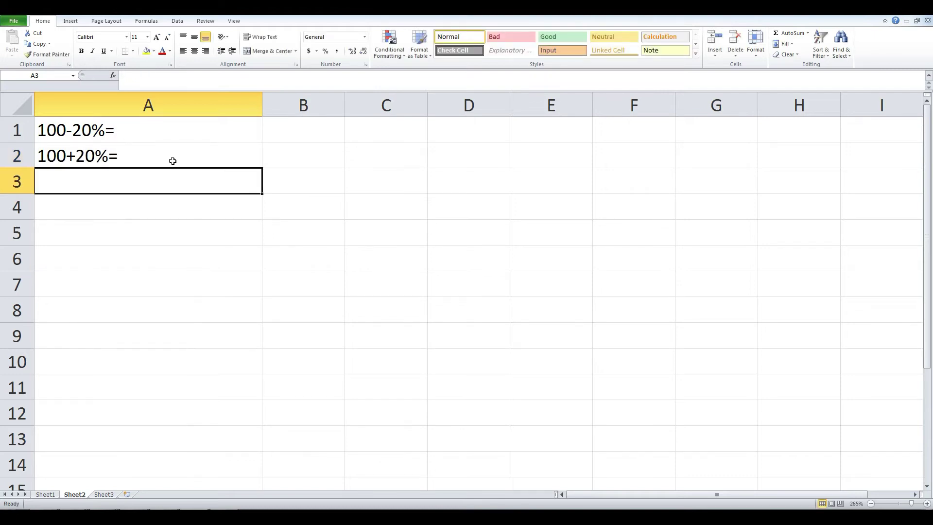
# Step: Enter the expression labels 100*20%= in cell A3 and 100/20%= in cell A4
pyautogui.write('100*20%=')
pyautogui.press('Return')
pyautogui.write('100/20%=')
pyautogui.press('Return')
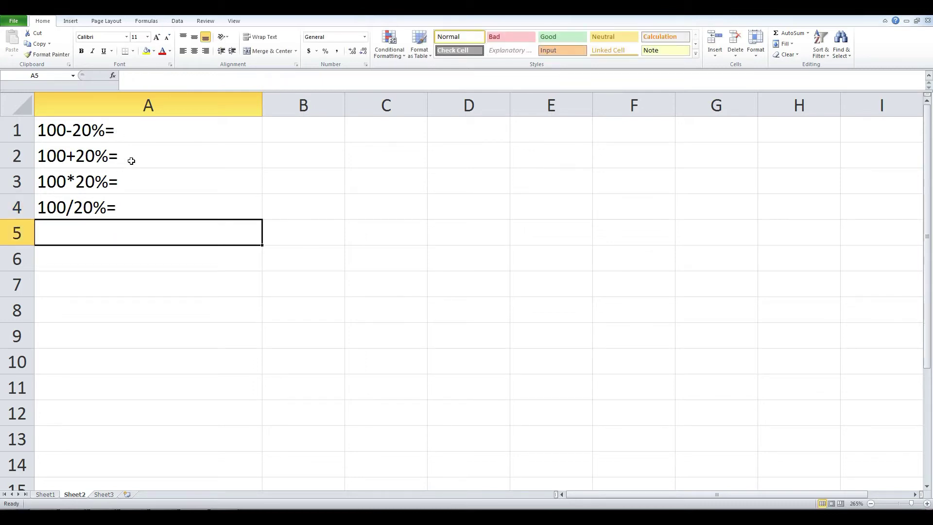
# Step: Center the four expression labels in A1:A4 horizontally and insert an empty row above them
pyautogui.scroll(1, 161, 258)
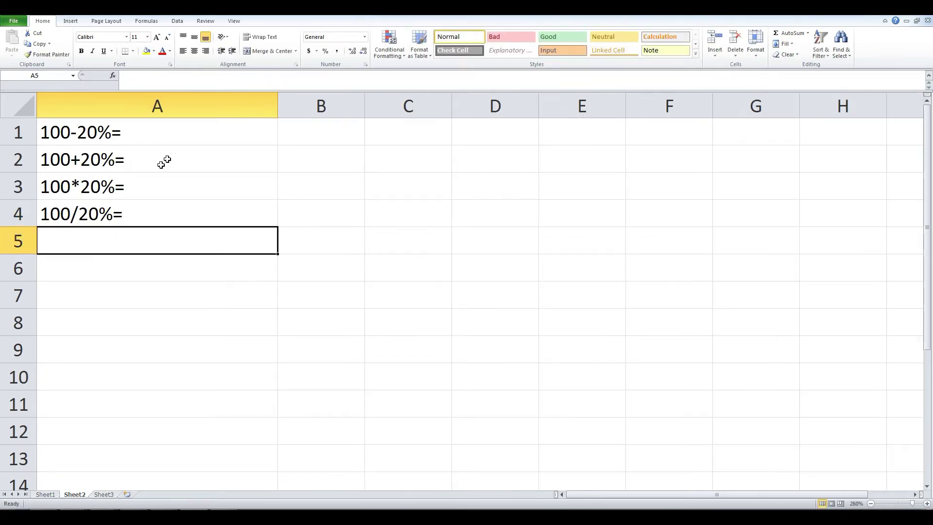
pyautogui.moveTo(111, 136); pyautogui.dragTo(115, 222)
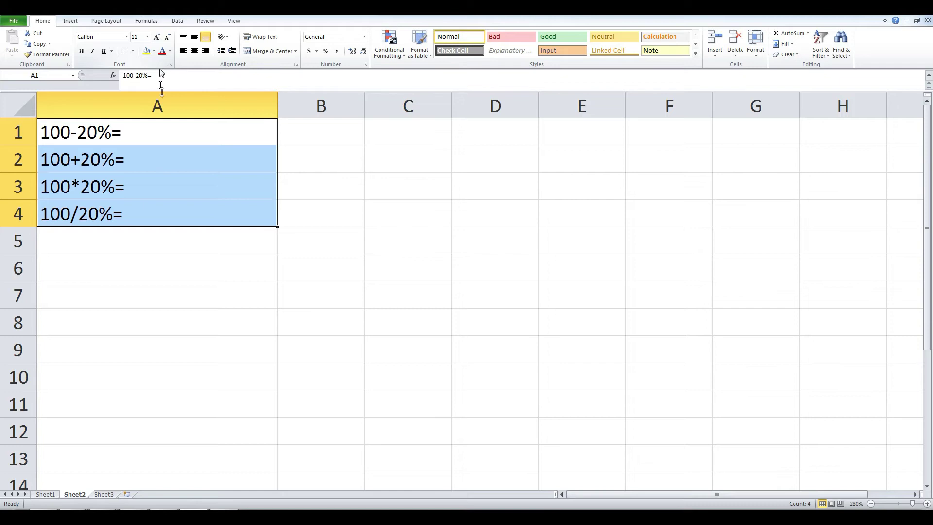
pyautogui.click(194, 52)
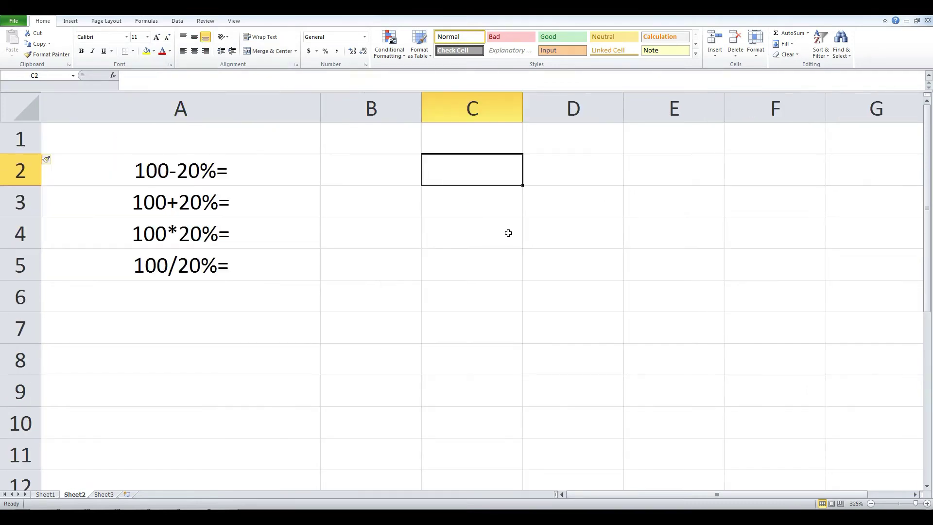
# Step: Enter the number 100 in cell C2 and 20% in cell D2
pyautogui.write('100')
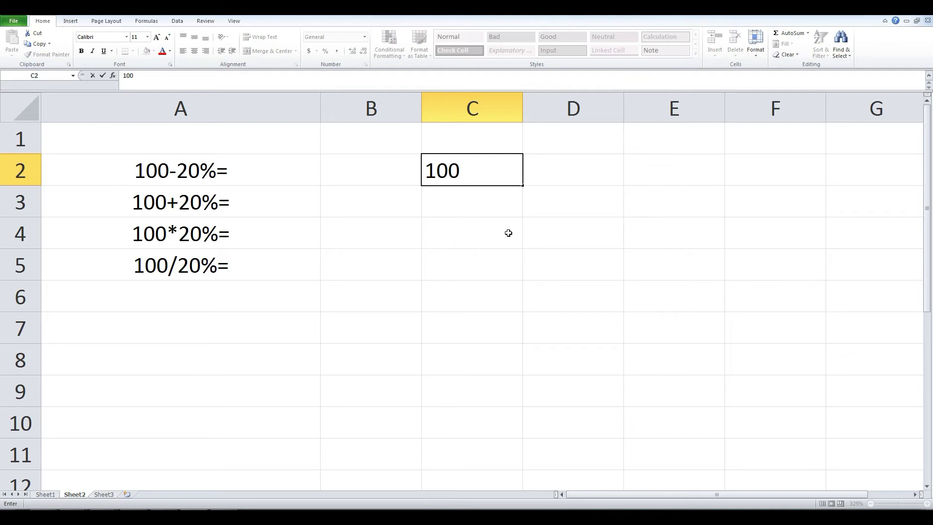
pyautogui.press('Tab')
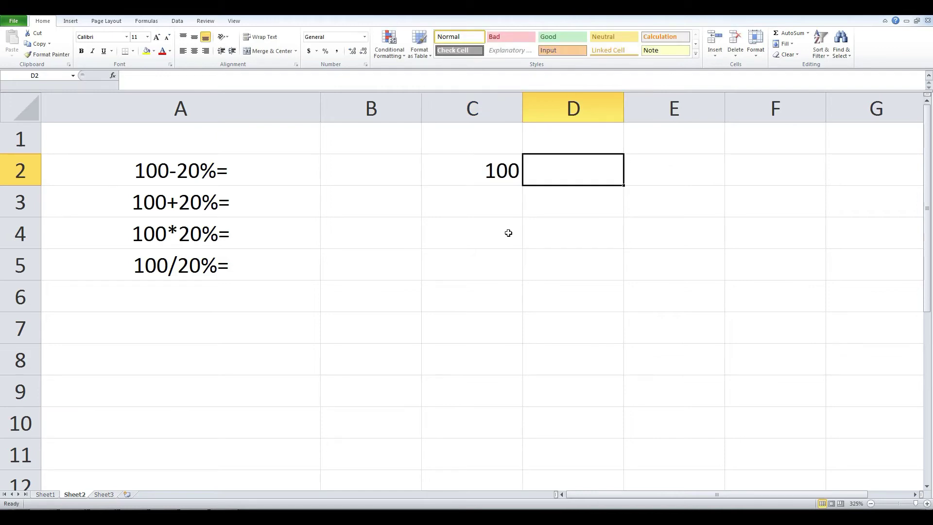
pyautogui.write('20%')
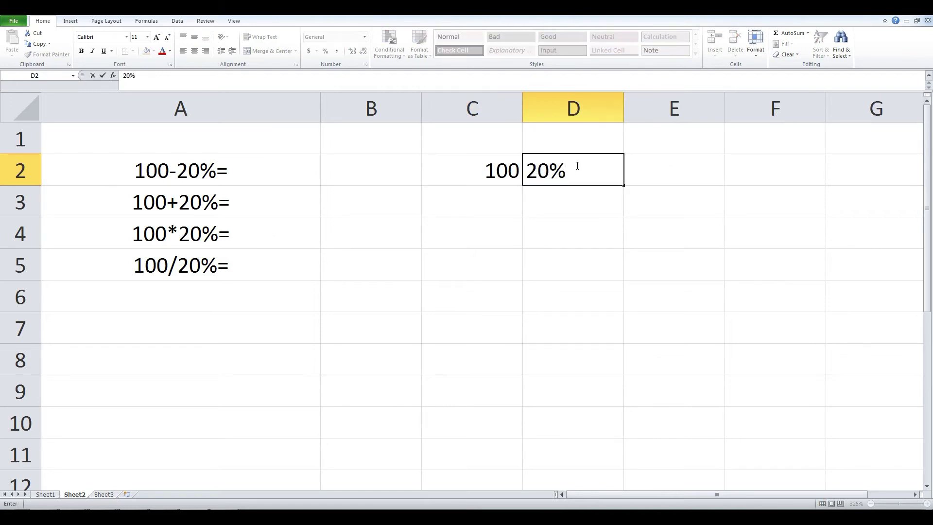
pyautogui.press('Return')
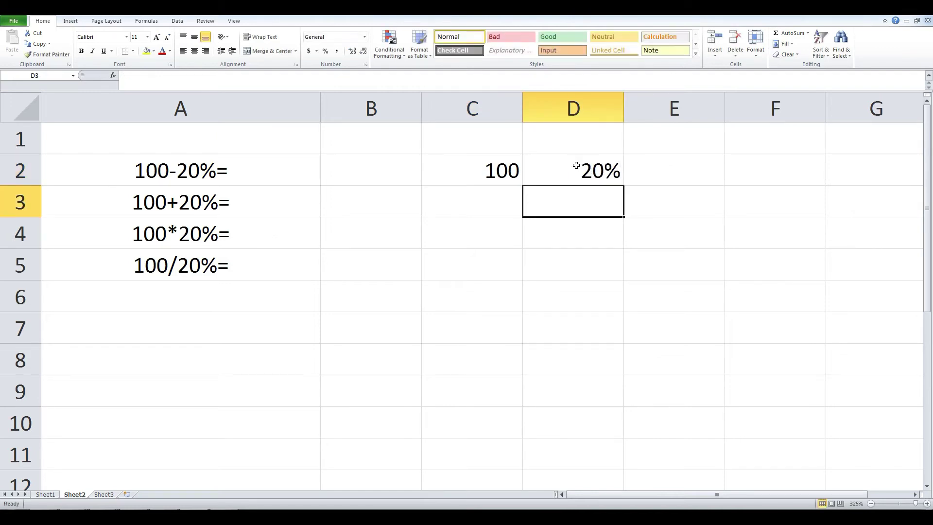
# Step: Insert a new column between 100 and 20%, and enter a minus sign in its row 2 cell, D2
pyautogui.click(676, 174)
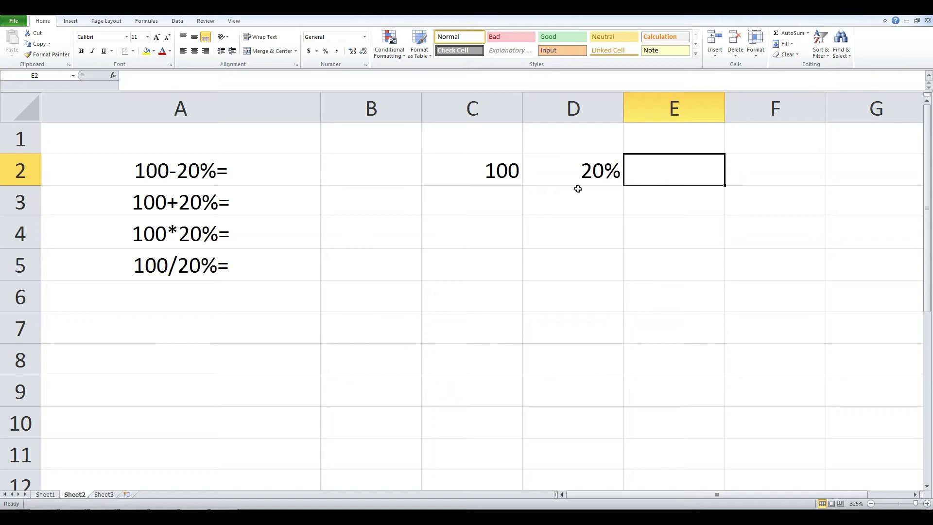
pyautogui.click(554, 104)
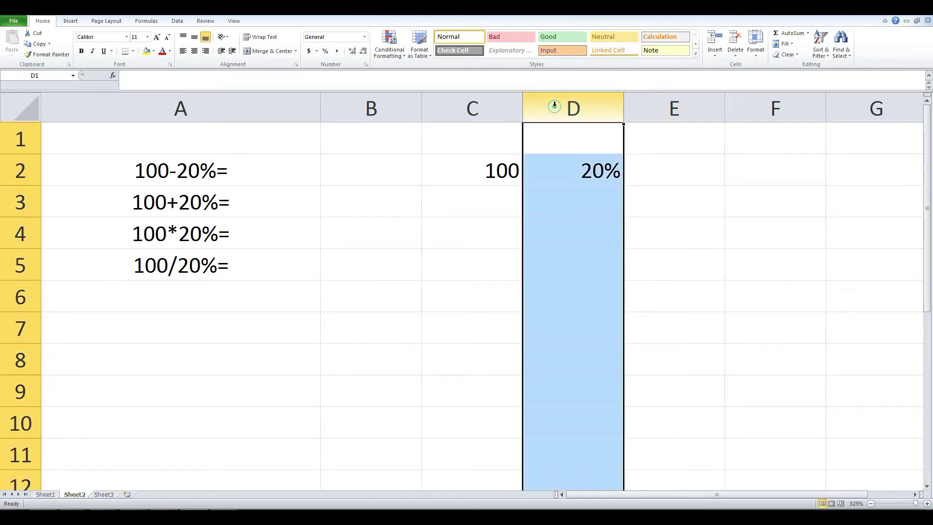
pyautogui.hotkey('ctrl', 'shift', '+')
pyautogui.click(559, 170)
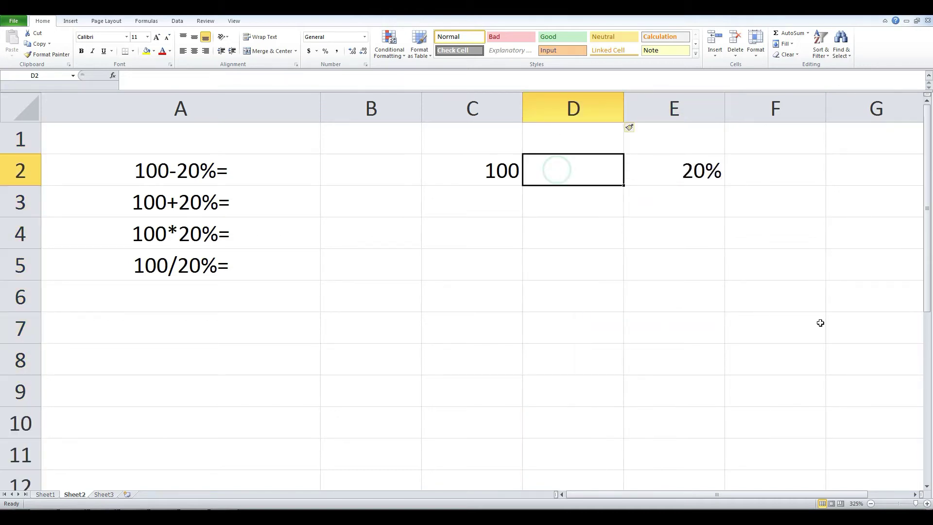
pyautogui.write('-')
pyautogui.press('Return')
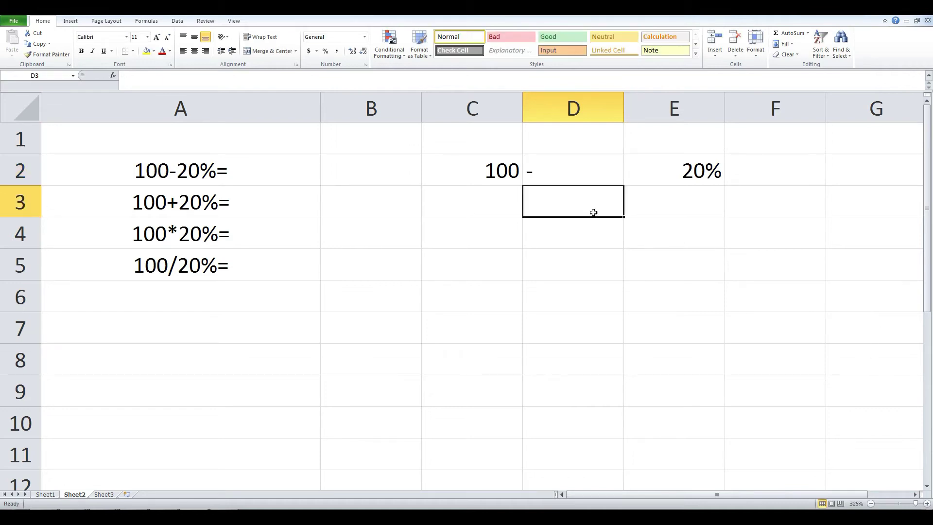
# Step: Center the contents of C2:E2 and enter an equals sign as text in cell F2
pyautogui.moveTo(503, 175); pyautogui.dragTo(663, 173)
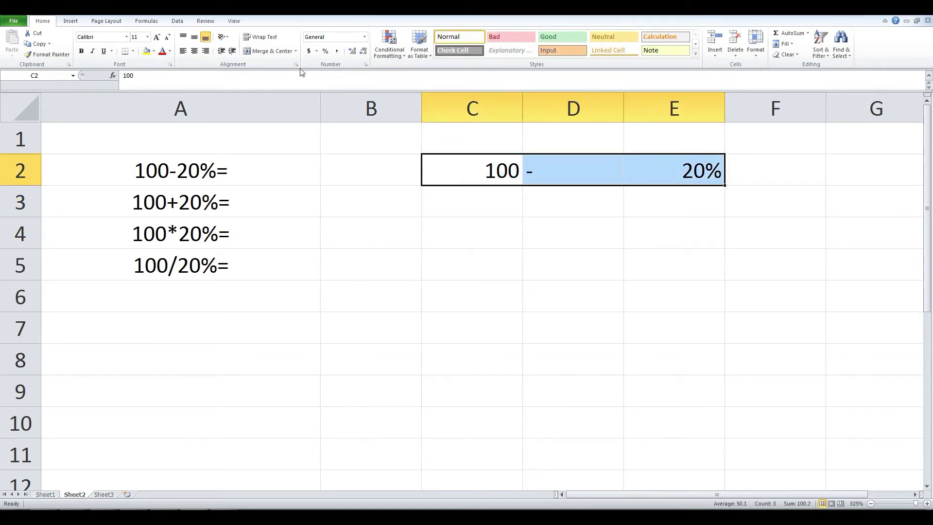
pyautogui.click(194, 51)
pyautogui.click(758, 179)
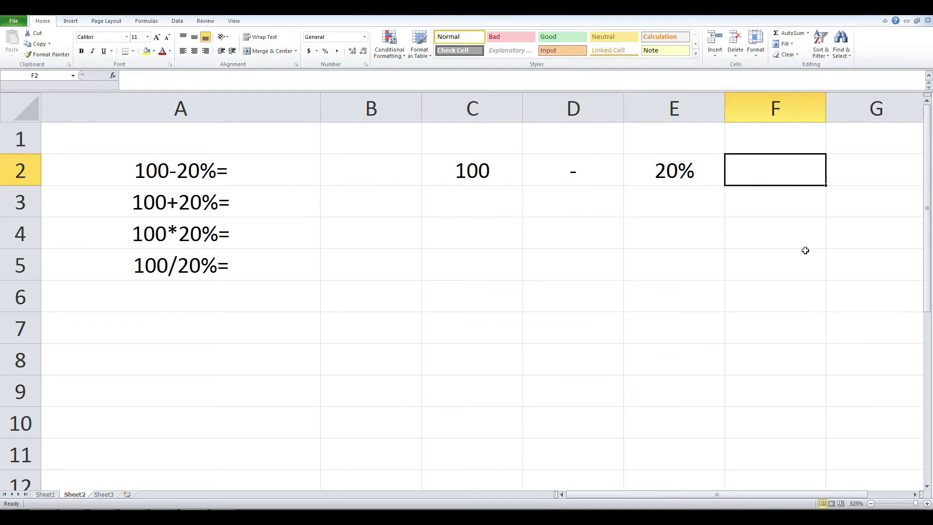
pyautogui.write("'")
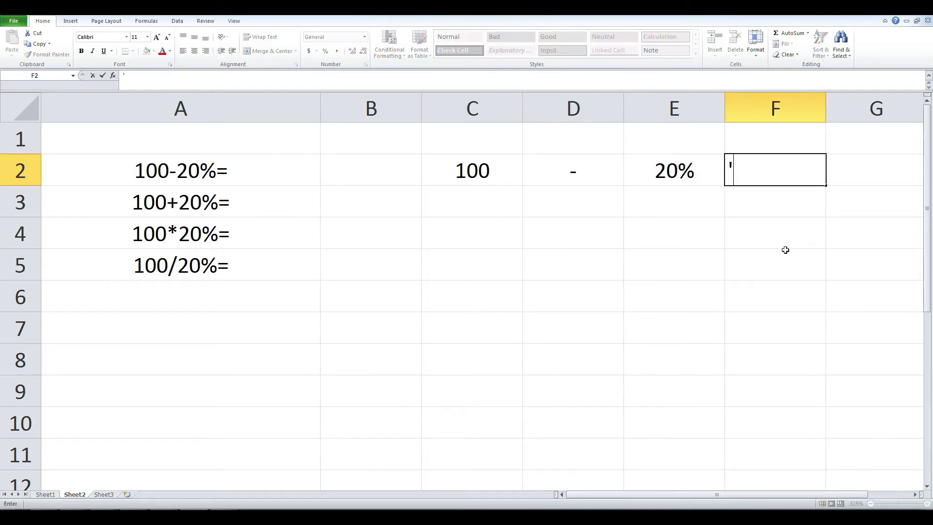
pyautogui.write('=')
pyautogui.press('Return')
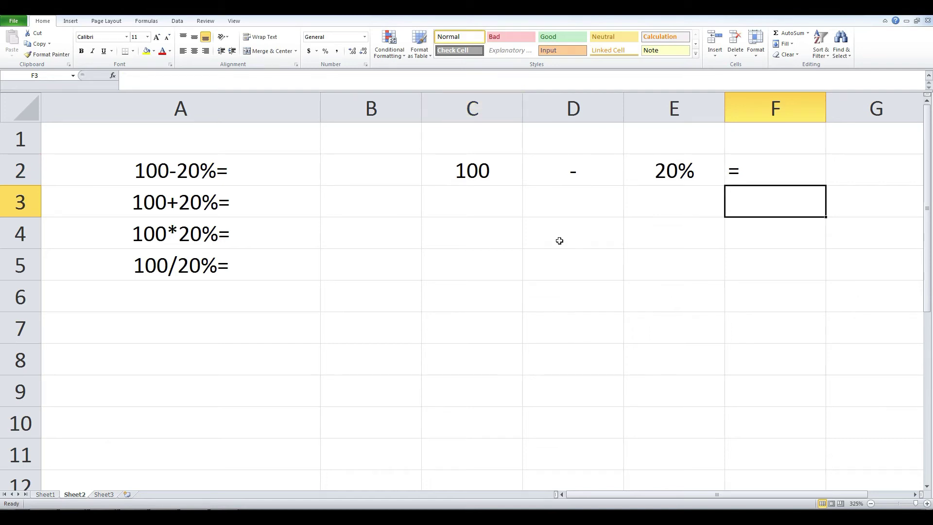
# Step: Center the whole row of entries in C2:F2 and narrow column D, which holds the minus sign
pyautogui.scroll(-1, 565, 262)
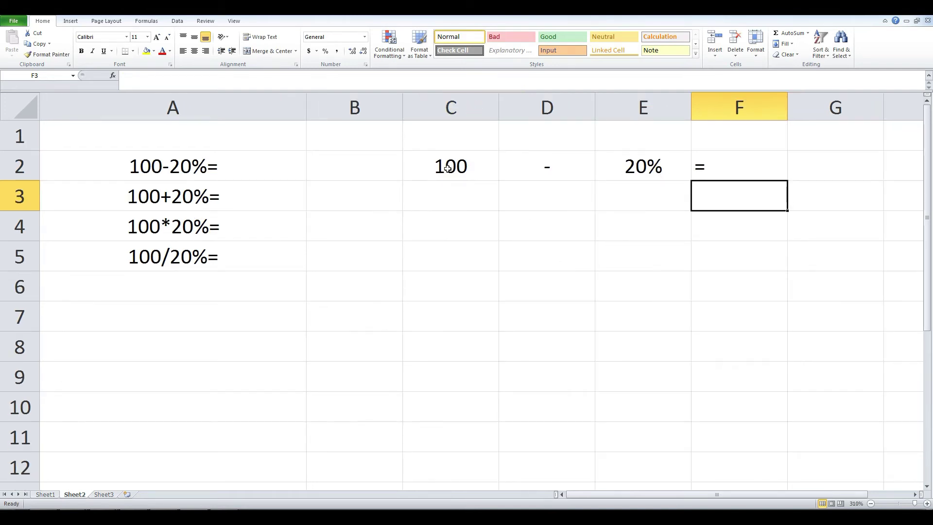
pyautogui.moveTo(459, 167); pyautogui.dragTo(695, 161)
pyautogui.click(195, 51)
pyautogui.click(195, 51)
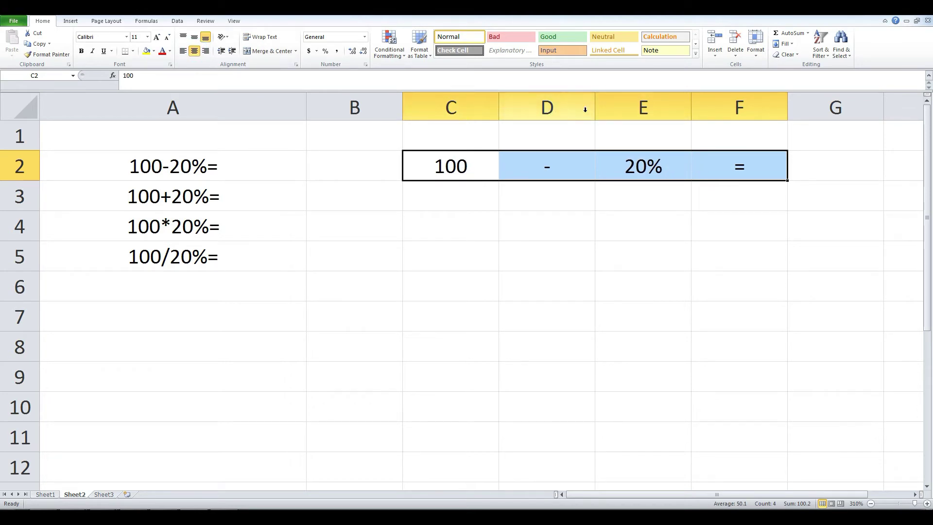
pyautogui.moveTo(596, 107); pyautogui.dragTo(564, 107)
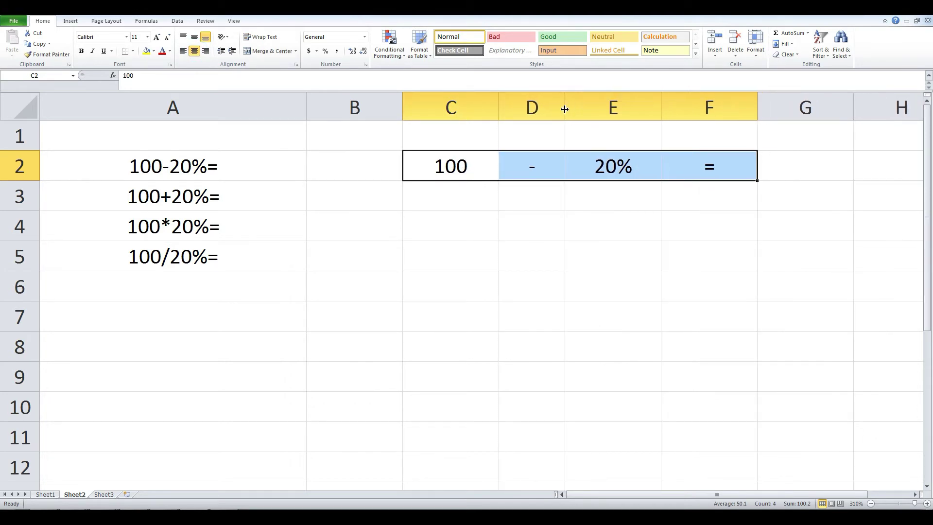
# Step: Delete the empty column B so the calculation entries sit directly beside the expression labels
pyautogui.click(793, 172)
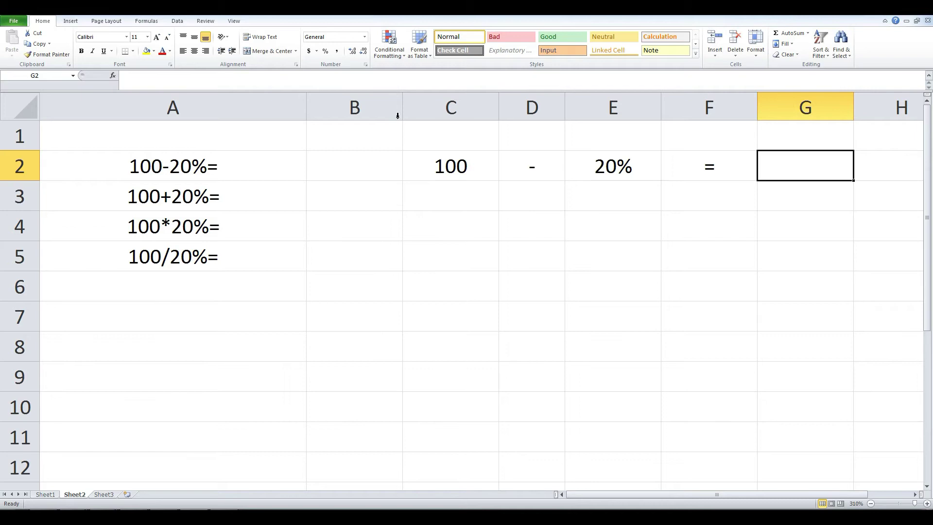
pyautogui.click(375, 105)
pyautogui.hotkey('ctrl', '-')
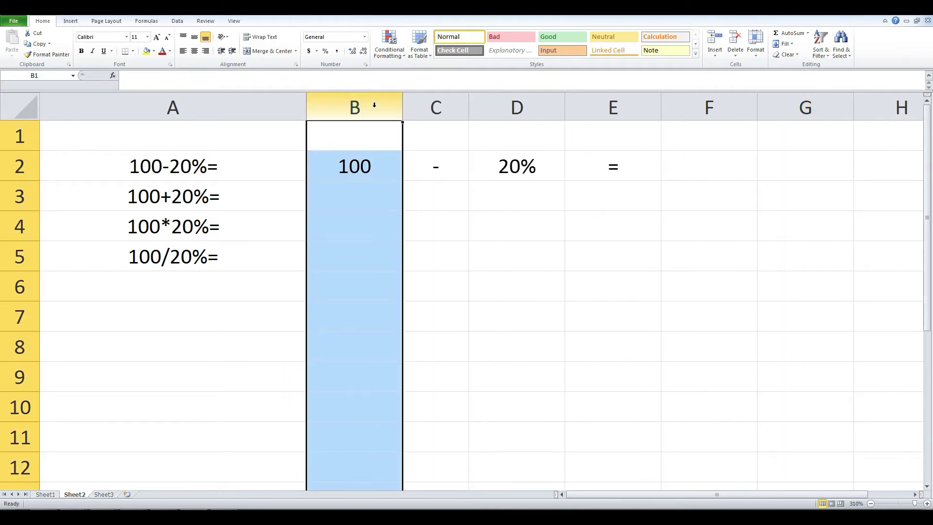
pyautogui.click(488, 293)
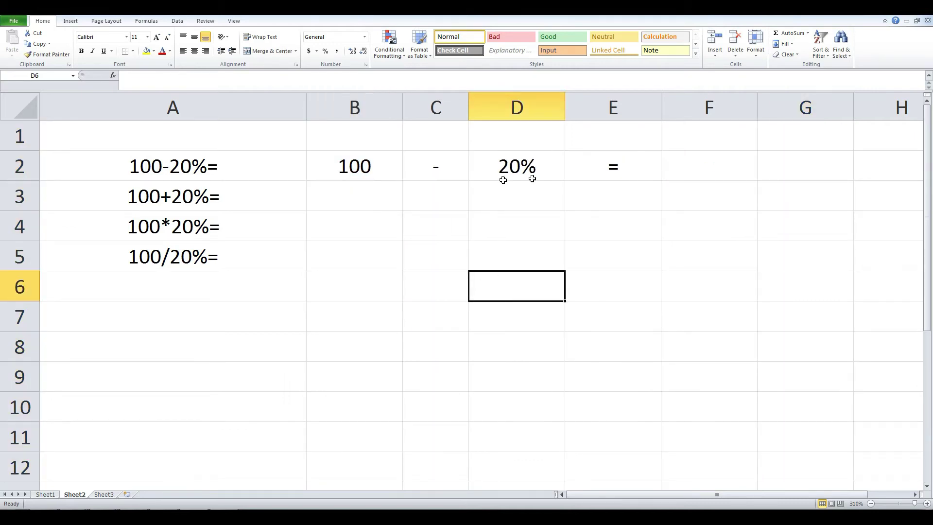
# Step: Enter the formula =B2-(B2*D2) in cell F2 to subtract the percentage from 100, and center the result
pyautogui.click(687, 170)
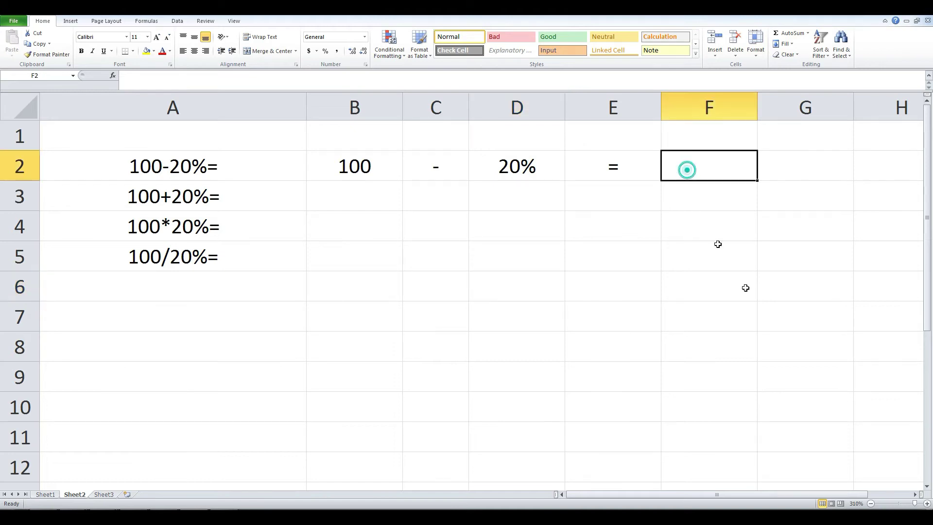
pyautogui.write('=')
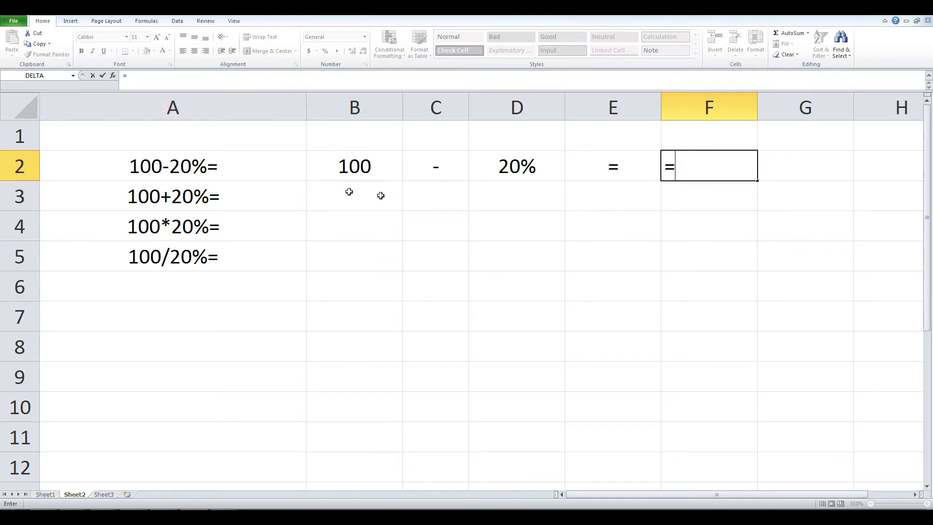
pyautogui.click(361, 171)
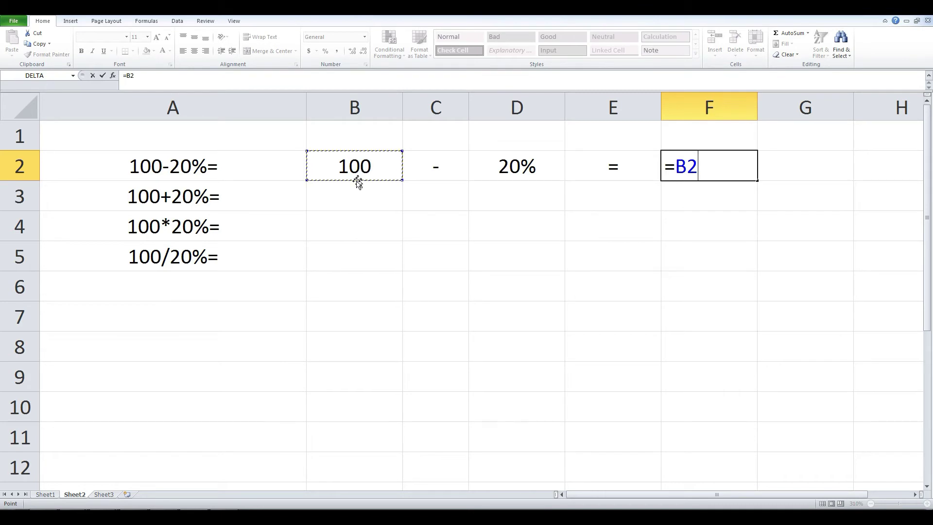
pyautogui.write('-(')
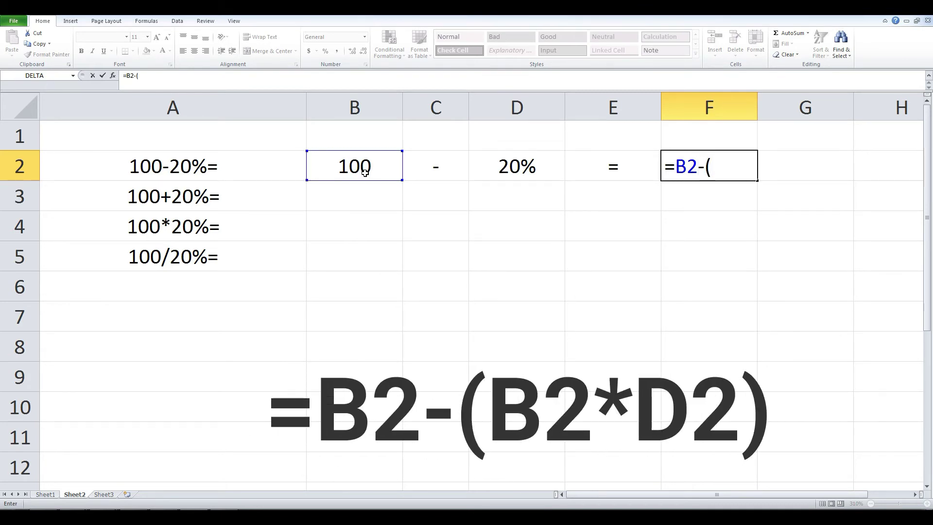
pyautogui.click(365, 168)
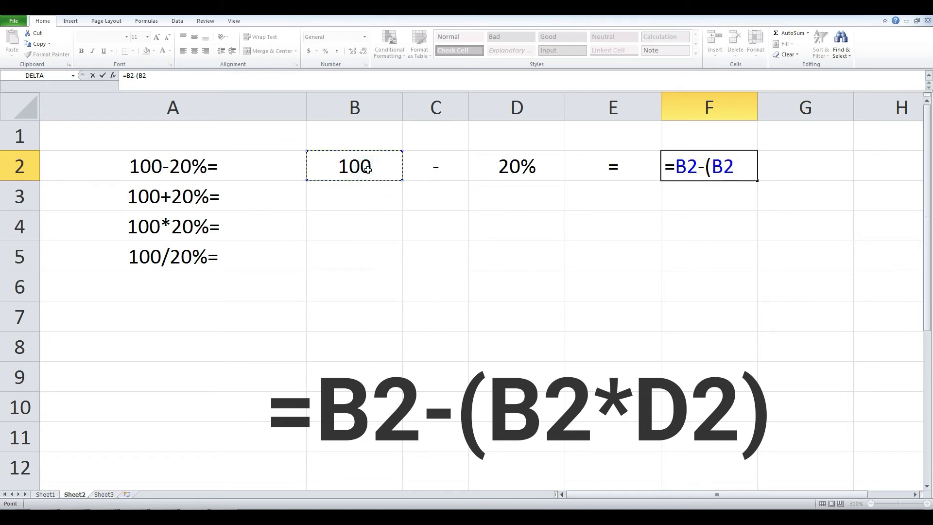
pyautogui.write('*')
pyautogui.click(494, 171)
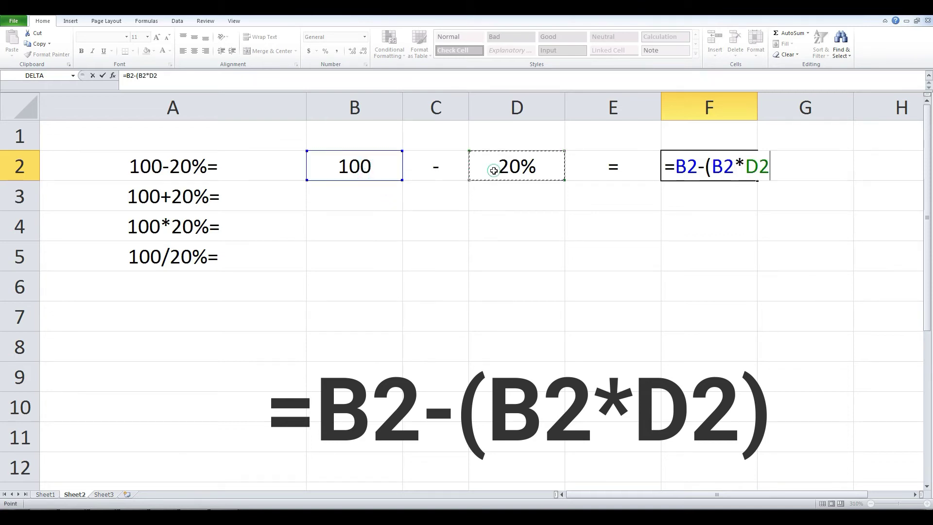
pyautogui.write(')')
pyautogui.press('Return')
pyautogui.click(714, 167)
pyautogui.click(194, 51)
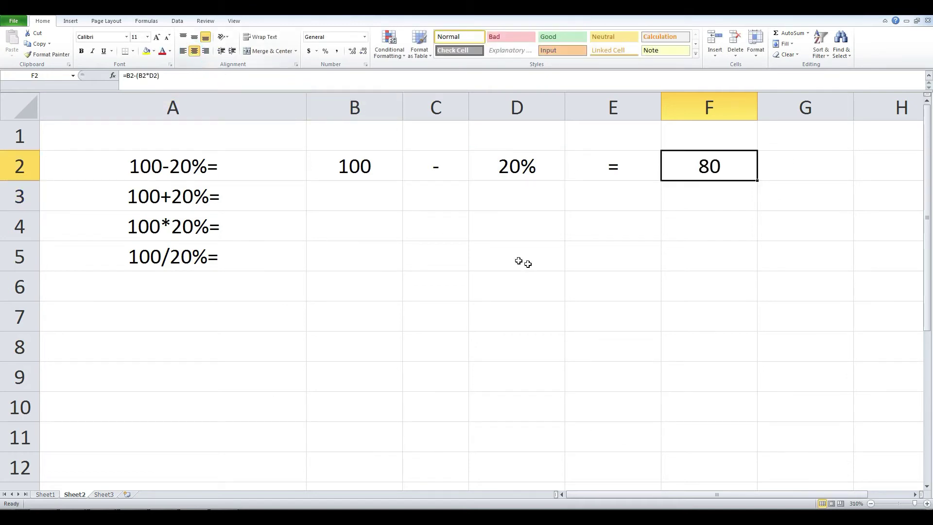
# Step: Make the calculation entries in B2:F2 bold
pyautogui.moveTo(383, 168); pyautogui.dragTo(669, 168)
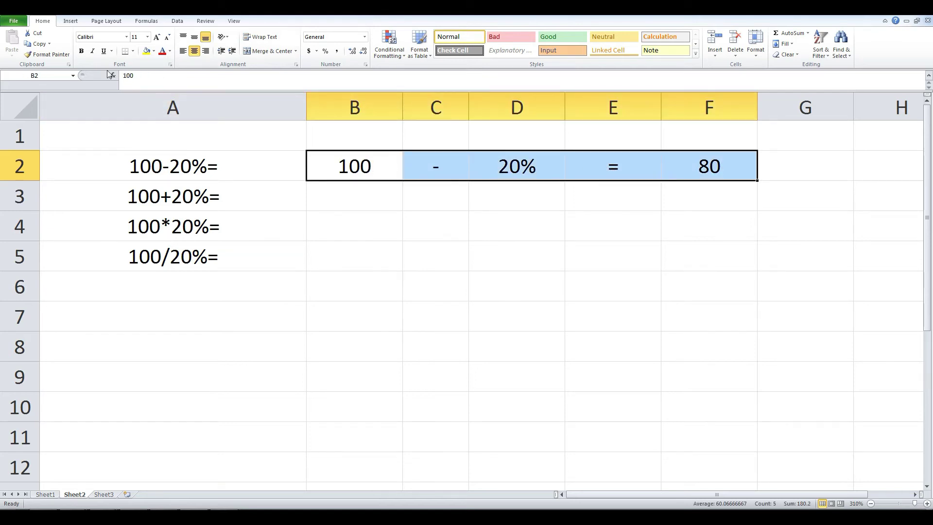
pyautogui.click(81, 51)
pyautogui.click(519, 206)
# Step: Examine the subtraction formula in cell F2 and the cells it refers to
pyautogui.click(686, 163)
pyautogui.doubleClick(681, 167)
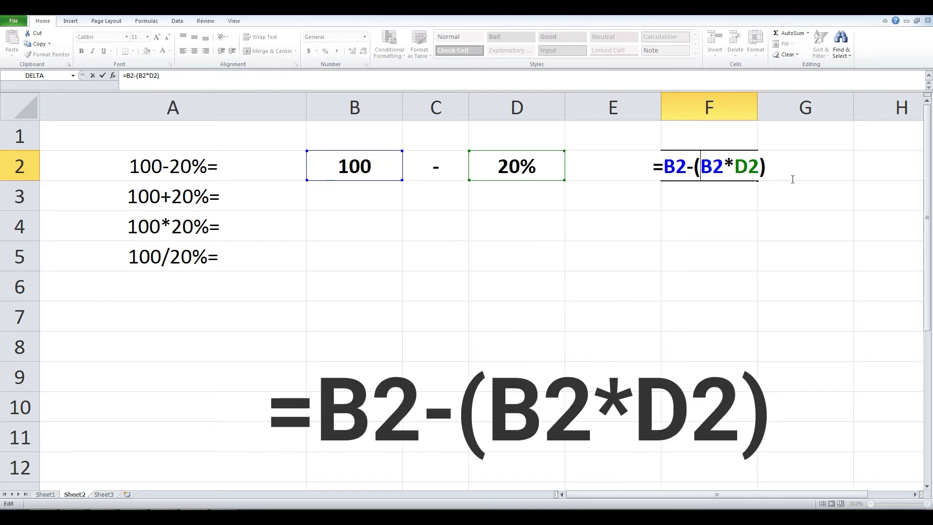
pyautogui.press('Return')
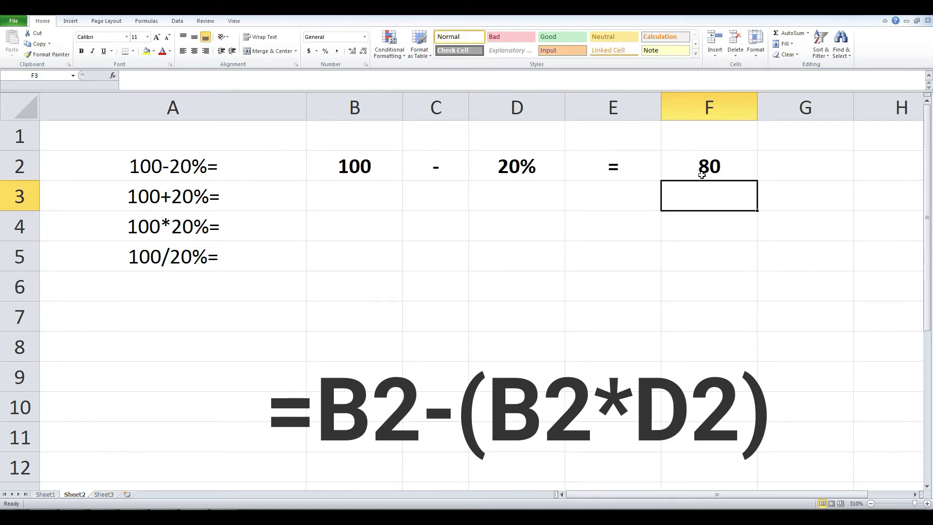
# Step: Fill the calculation row B2:F2 down through row 5, beside the remaining expressions
pyautogui.moveTo(360, 166); pyautogui.dragTo(685, 171)
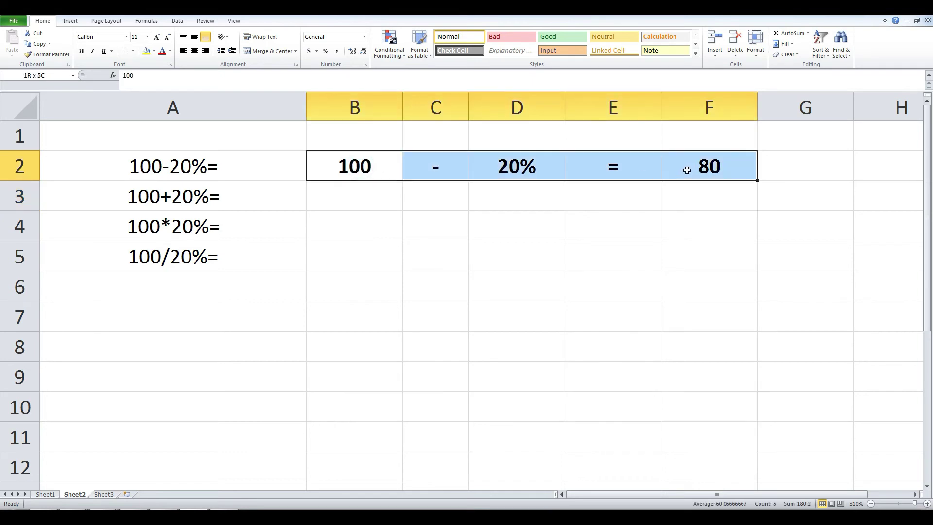
pyautogui.moveTo(757, 181); pyautogui.dragTo(763, 265)
pyautogui.click(712, 342)
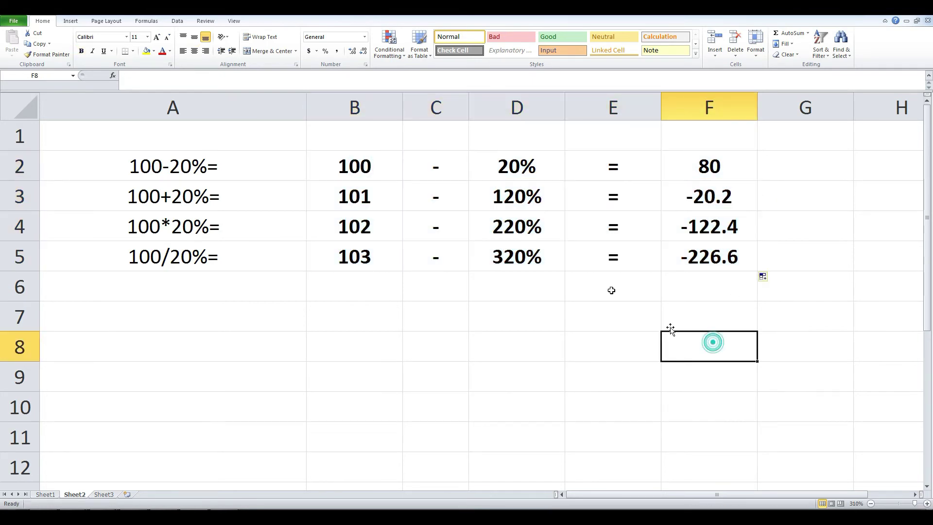
# Step: Replace the operators in C3, C4 and C5 with +, * and / entered as text, matching the expressions in column A
pyautogui.click(425, 199)
pyautogui.write('+')
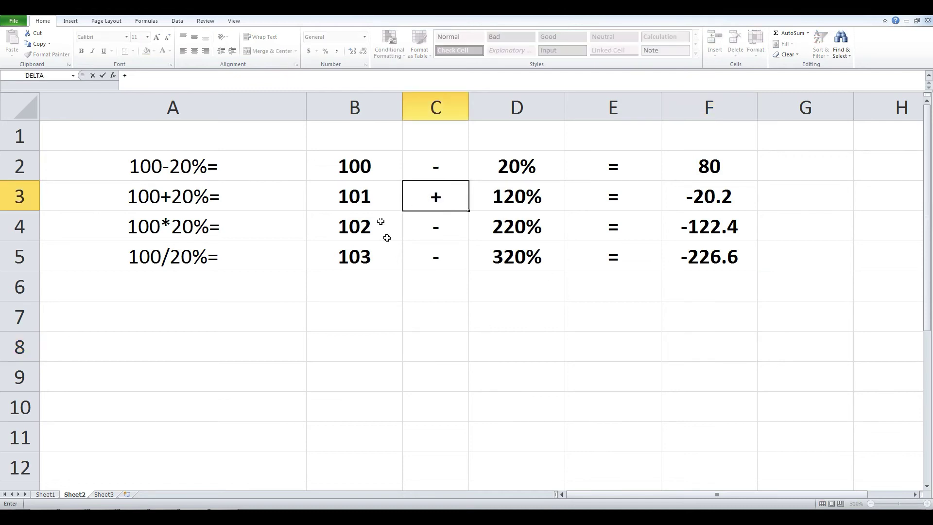
pyautogui.press('Return')
pyautogui.write('*')
pyautogui.press('Return')
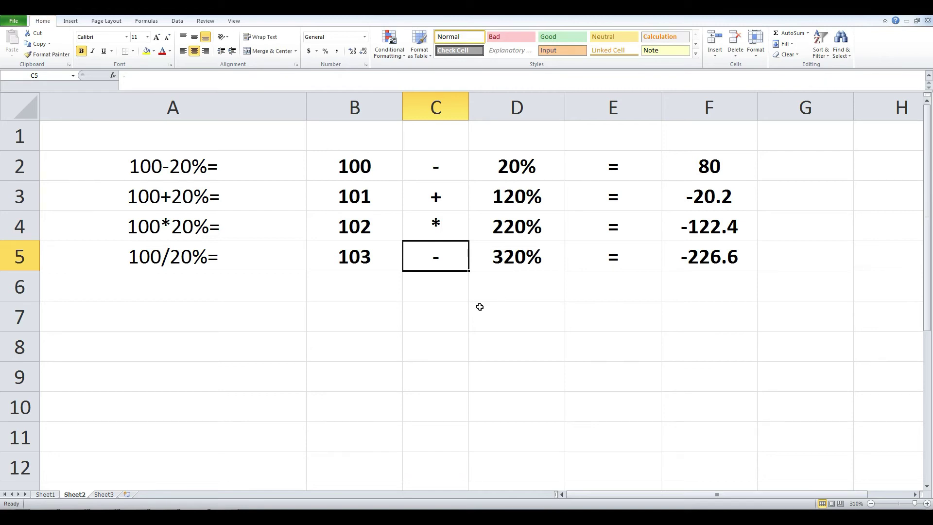
pyautogui.write("'/")
pyautogui.press('Return')
pyautogui.click(432, 256)
# Step: Copy the value 100 from B2 down to B5 so every row starts from the same number
pyautogui.click(367, 197)
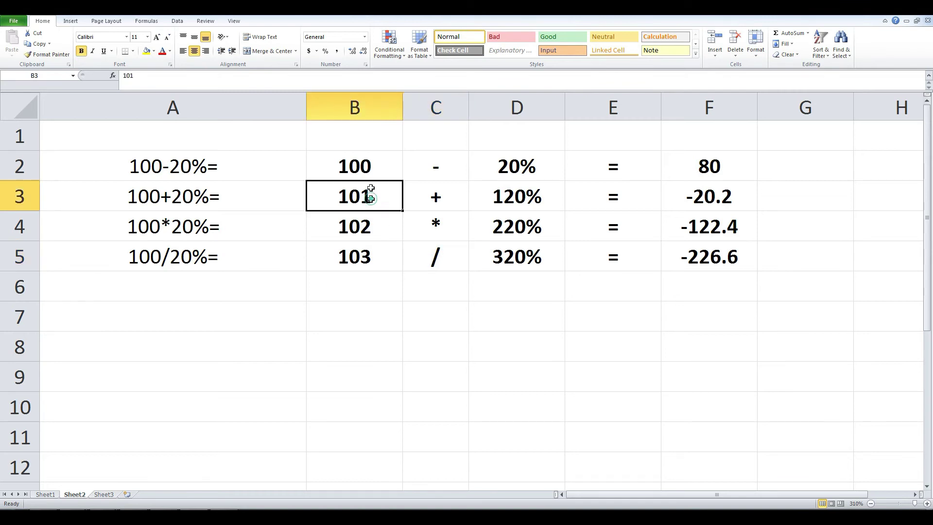
pyautogui.click(368, 167)
pyautogui.moveTo(402, 180); pyautogui.dragTo(397, 265)
pyautogui.click(407, 336)
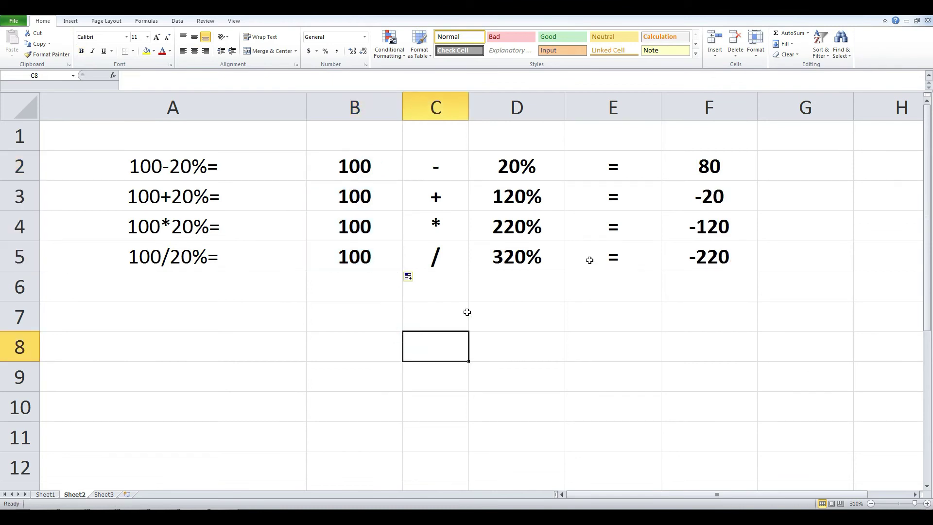
# Step: Change the formula in F3 to =B3+(B3*D3) so it adds the percentage
pyautogui.click(710, 198)
pyautogui.doubleClick(709, 198)
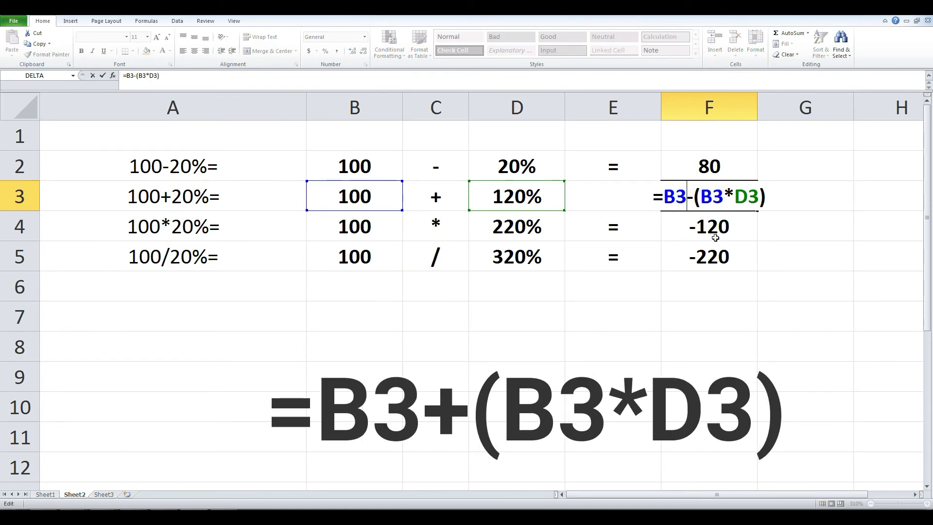
pyautogui.press('Delete')
pyautogui.write('+')
pyautogui.press('Return')
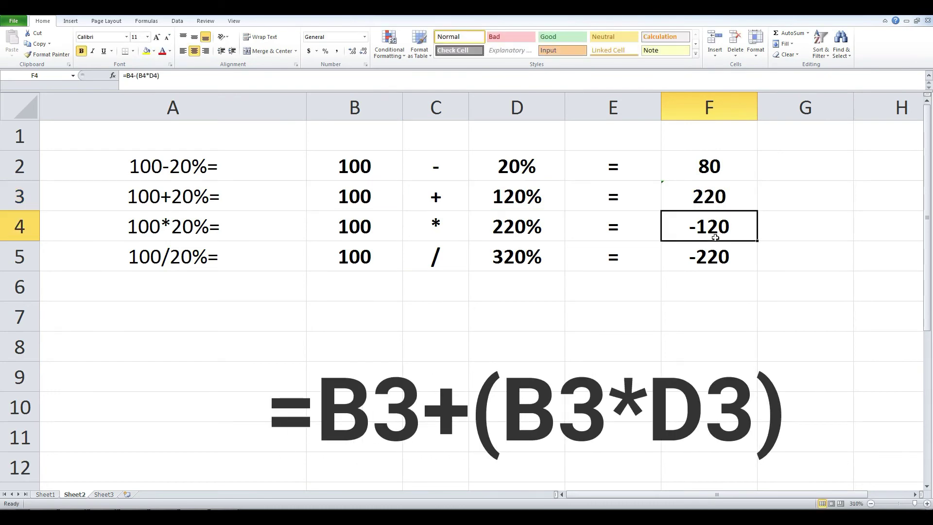
# Step: Change the formula in F4 to =B4*(B4*D4) for the multiplication row
pyautogui.doubleClick(715, 237)
pyautogui.click(692, 228)
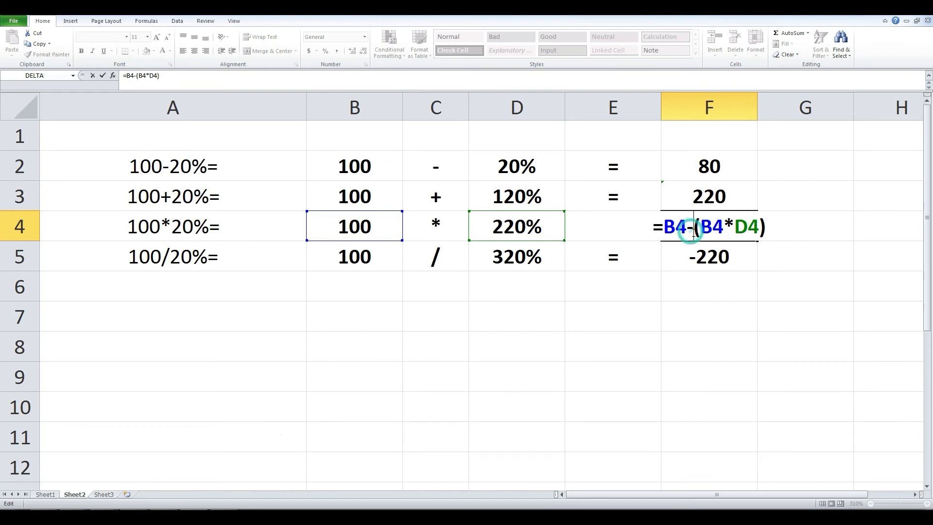
pyautogui.press('BackSpace')
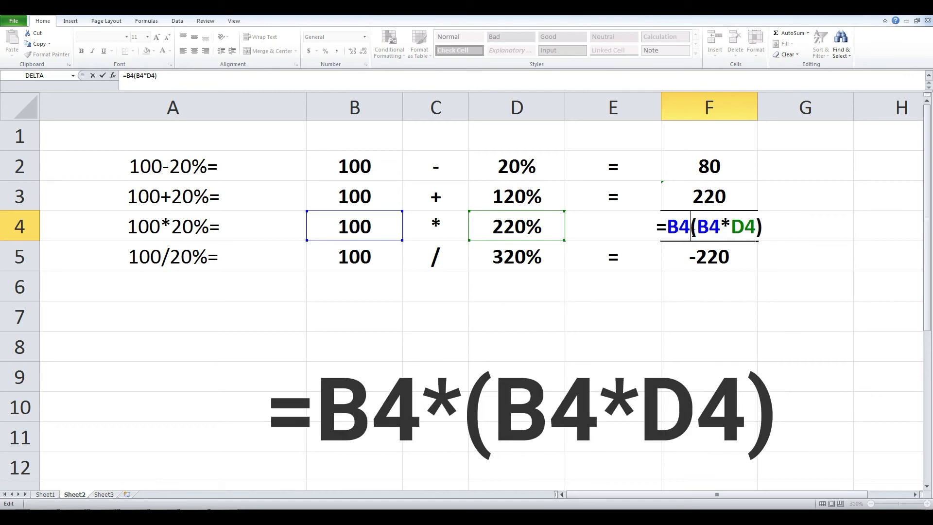
pyautogui.write('*')
pyautogui.press('Return')
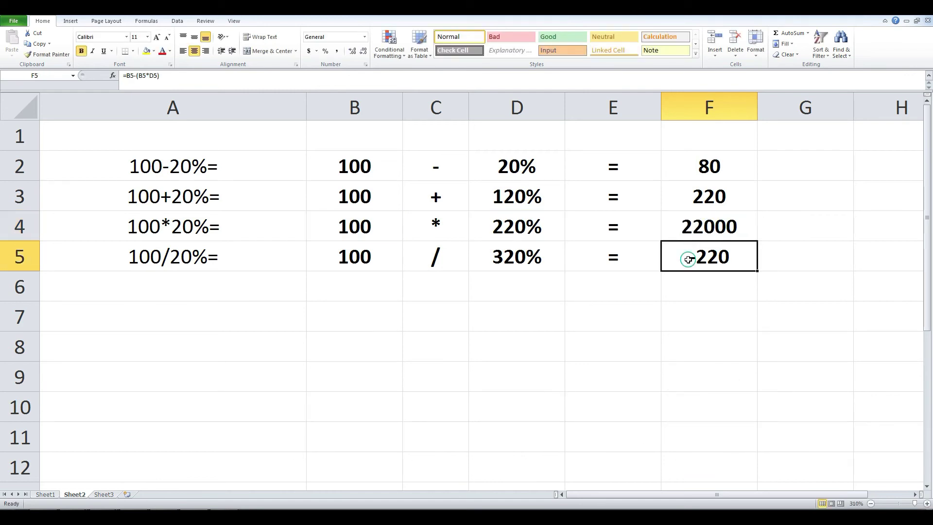
# Step: Change the formula in F5 to =B5/(B5*D5) for the division row
pyautogui.doubleClick(688, 260)
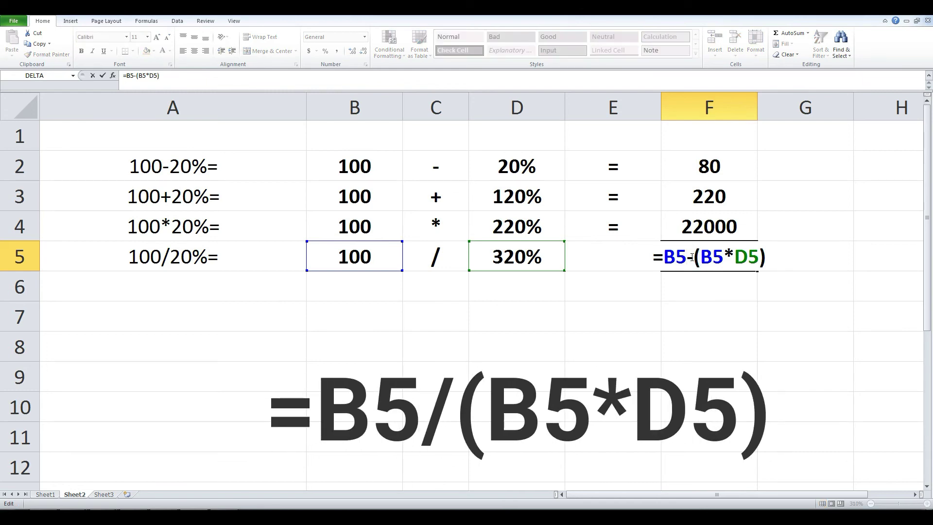
pyautogui.press('BackSpace')
pyautogui.write('/')
pyautogui.press('Return')
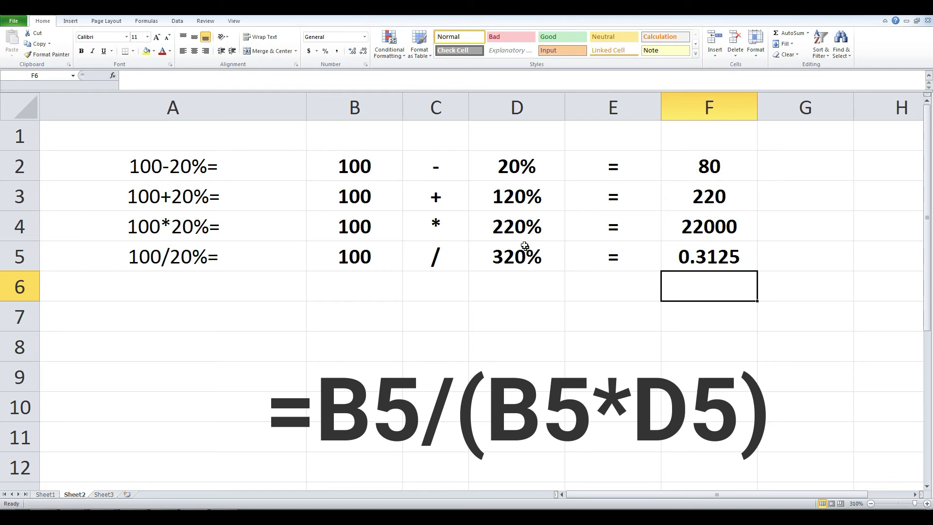
# Step: Set the percentages in D3, D4 and D5 to 20%
pyautogui.click(511, 197)
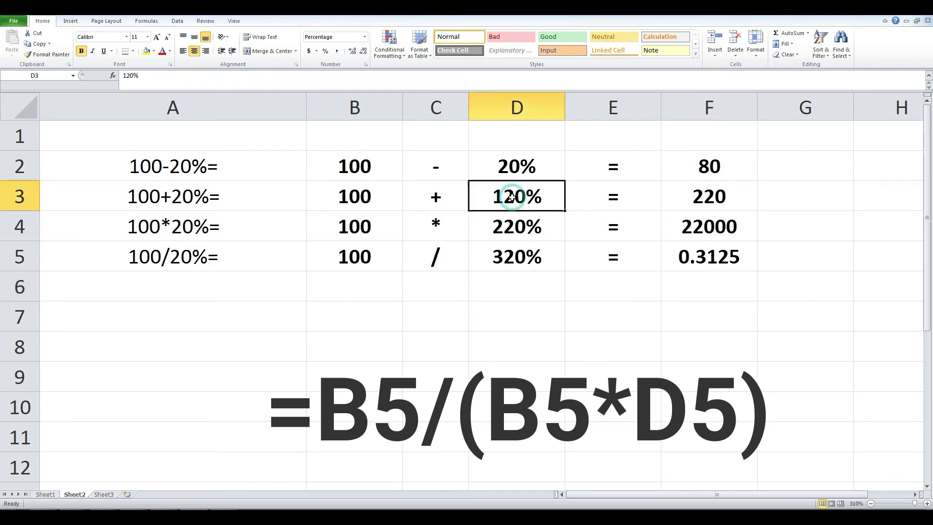
pyautogui.write('20%')
pyautogui.press('Return')
pyautogui.write('20')
pyautogui.press('Return')
pyautogui.write('20')
pyautogui.press('Return')
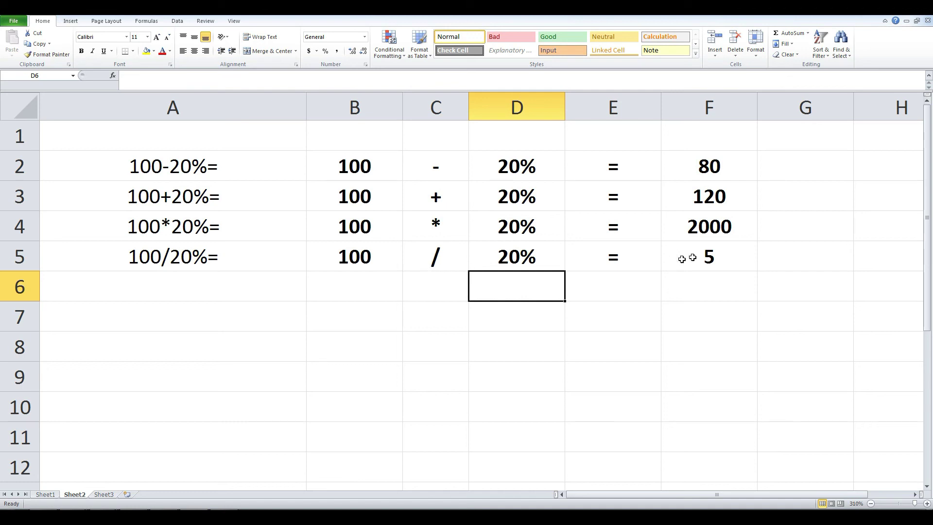
# Step: Compare the results in F2:F5 with the entries in columns B to E and the expressions in A2:A5
pyautogui.moveTo(719, 167); pyautogui.dragTo(718, 250)
pyautogui.moveTo(379, 165); pyautogui.dragTo(613, 287)
pyautogui.moveTo(227, 175); pyautogui.dragTo(229, 246)
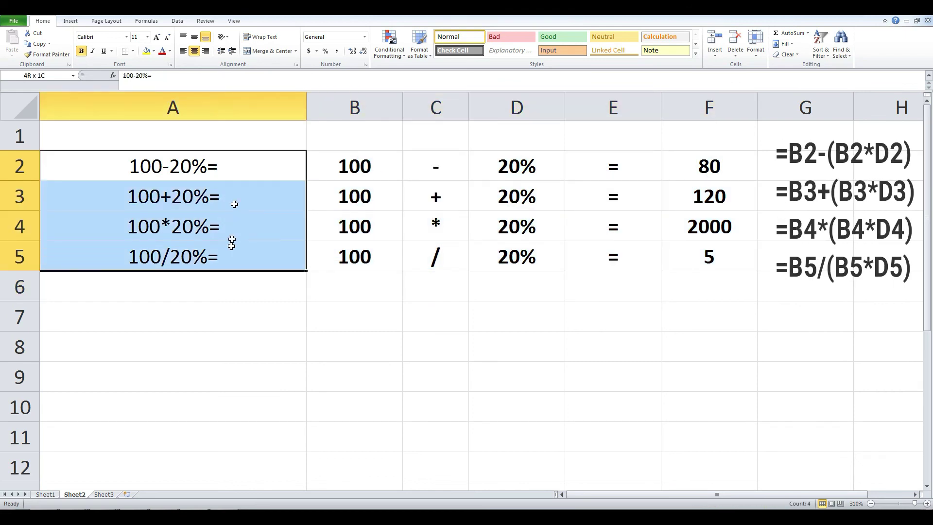
pyautogui.click(235, 173)
pyautogui.click(721, 221)
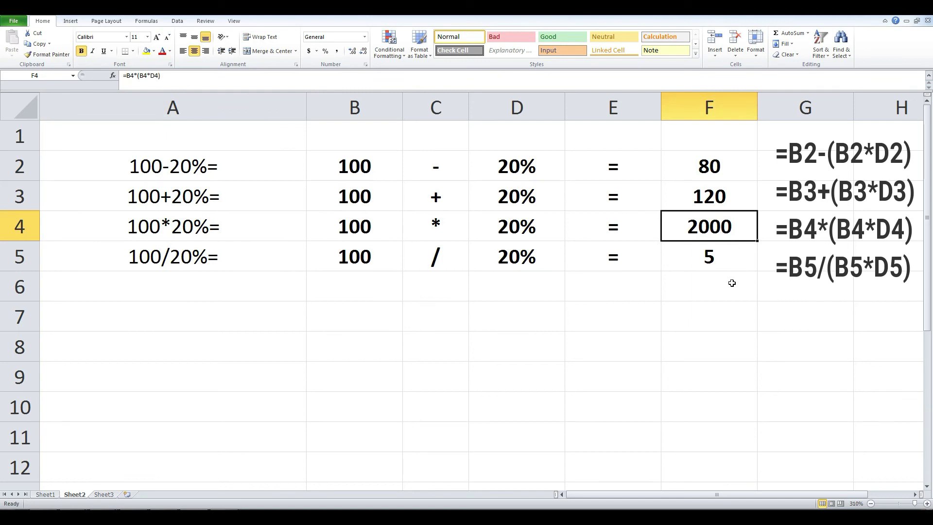
# Step: Set the number in B2 to 200 to test the subtraction formula
pyautogui.click(359, 175)
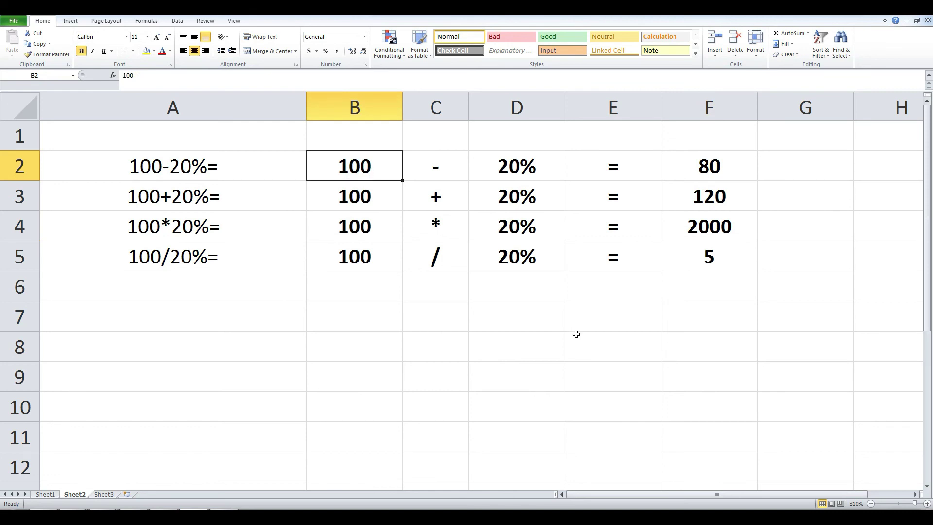
pyautogui.write('200')
pyautogui.press('Return')
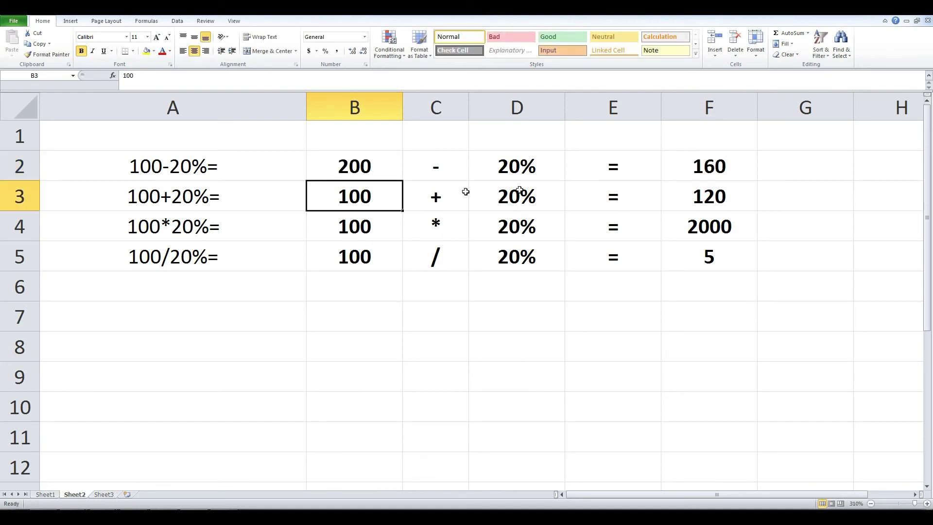
# Step: Test the subtraction row with other values by setting B2 to 500 and the percentage in D2 to 10%
pyautogui.click(367, 169)
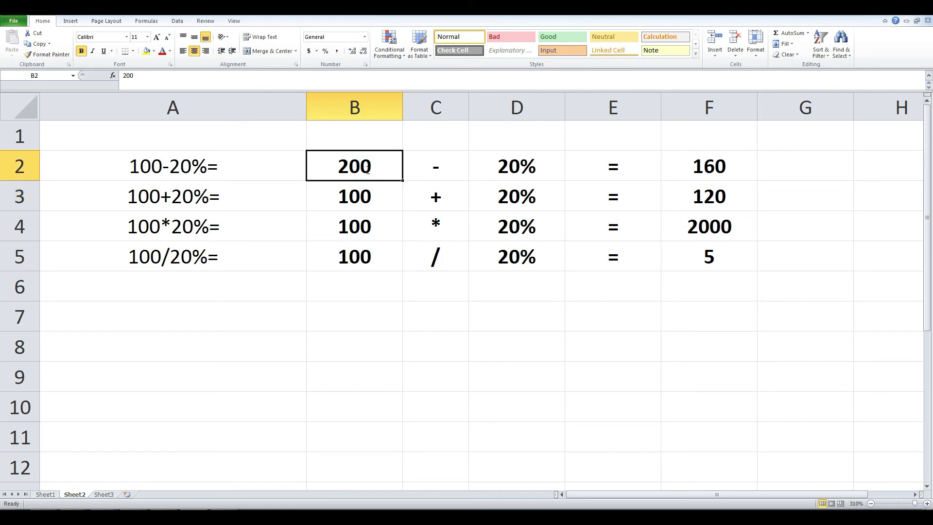
pyautogui.write('500')
pyautogui.press('Return')
pyautogui.click(523, 175)
pyautogui.write('10')
pyautogui.press('Return')
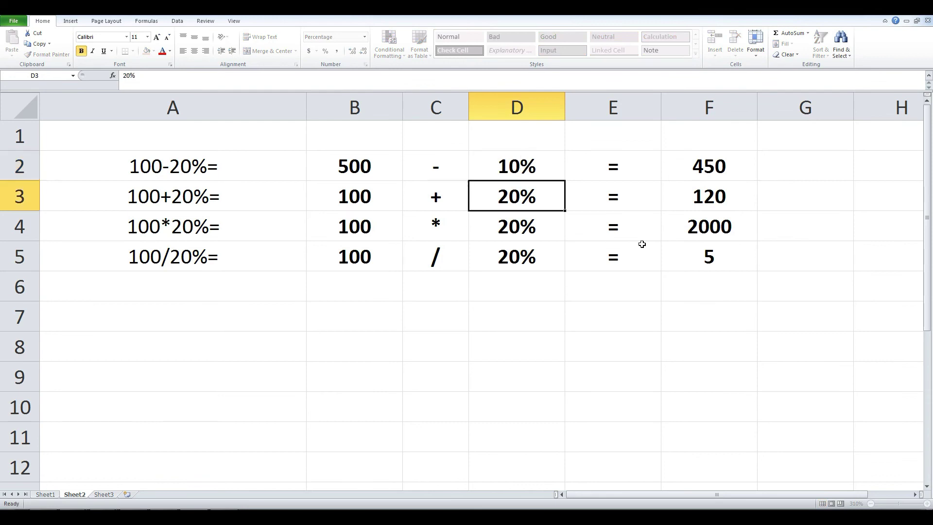